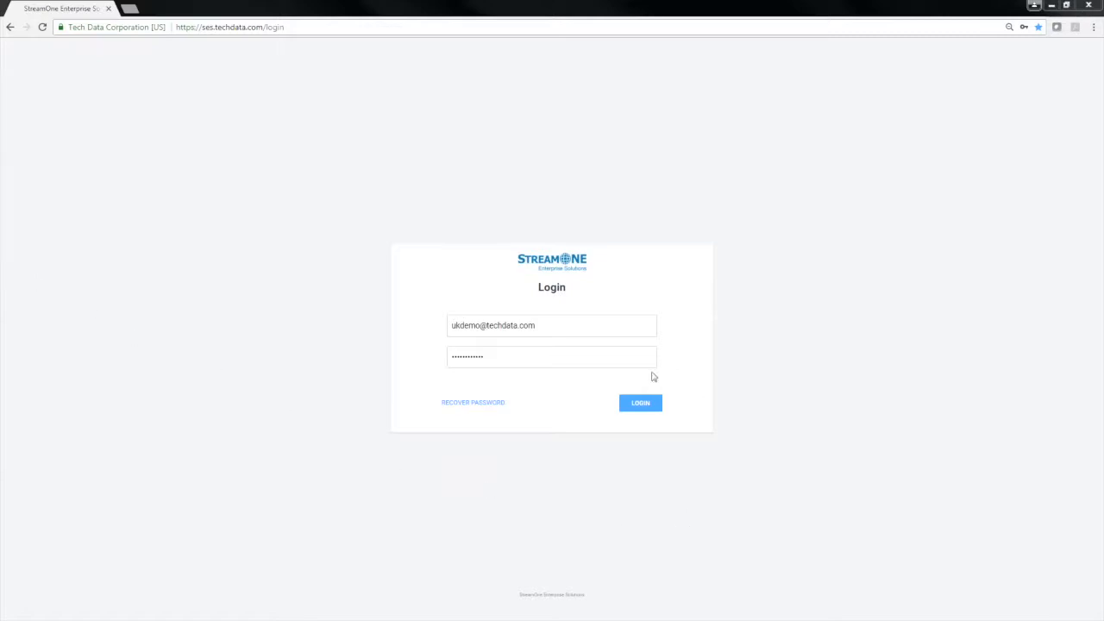
Log in and start adding a new budget in the account's cost management settings
{"action": "left_click", "coordinate": [640, 406]}
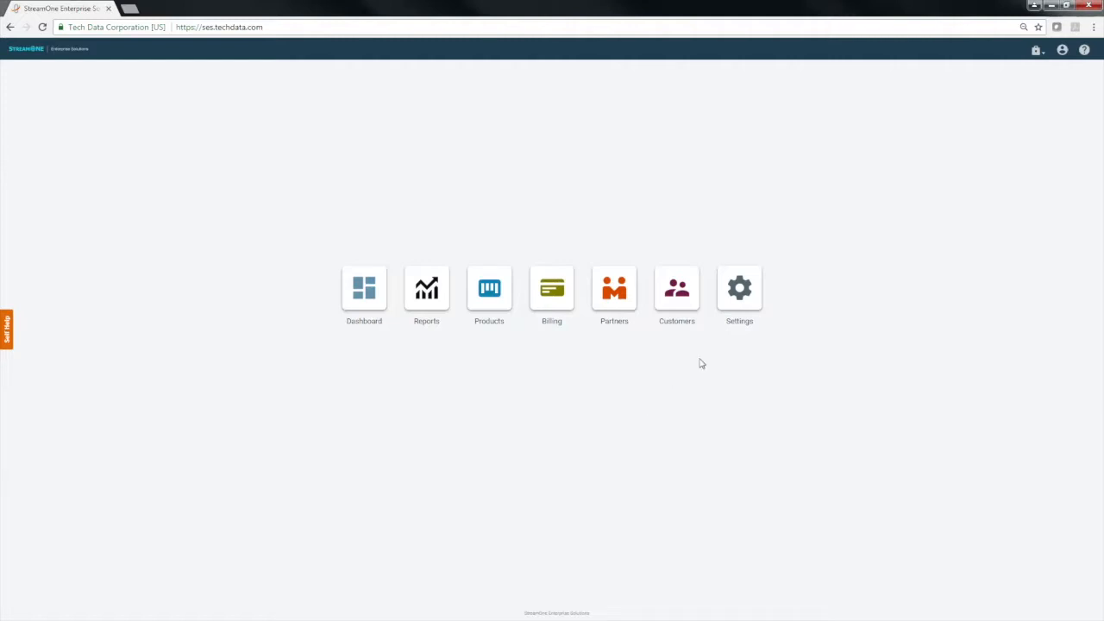
{"action": "left_click", "coordinate": [740, 308]}
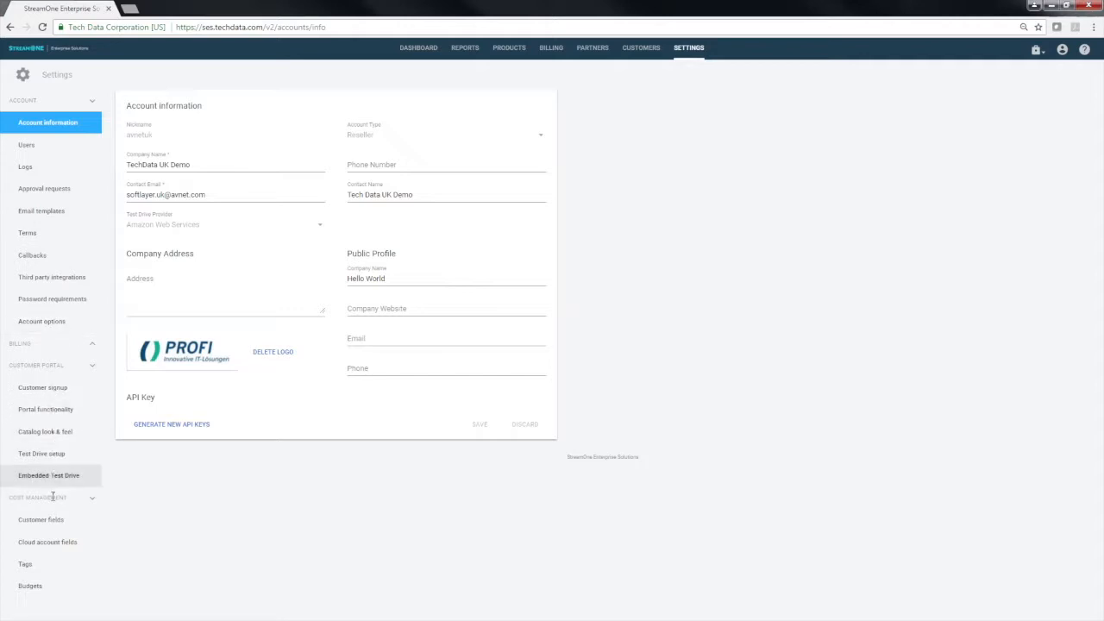
{"action": "left_click", "coordinate": [30, 588]}
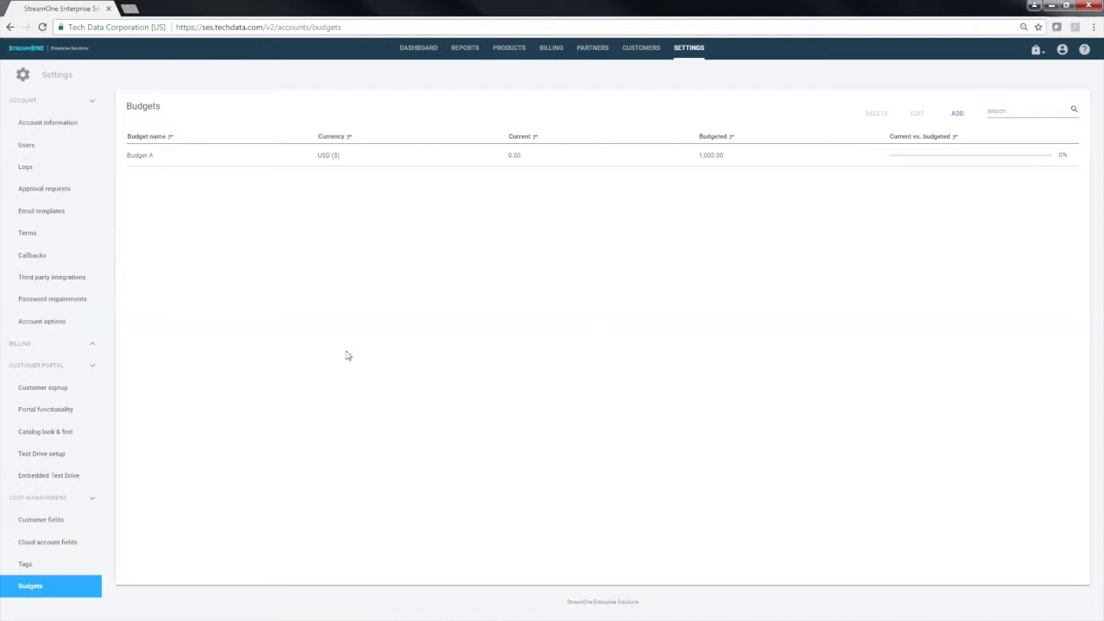
{"action": "left_click", "coordinate": [956, 115]}
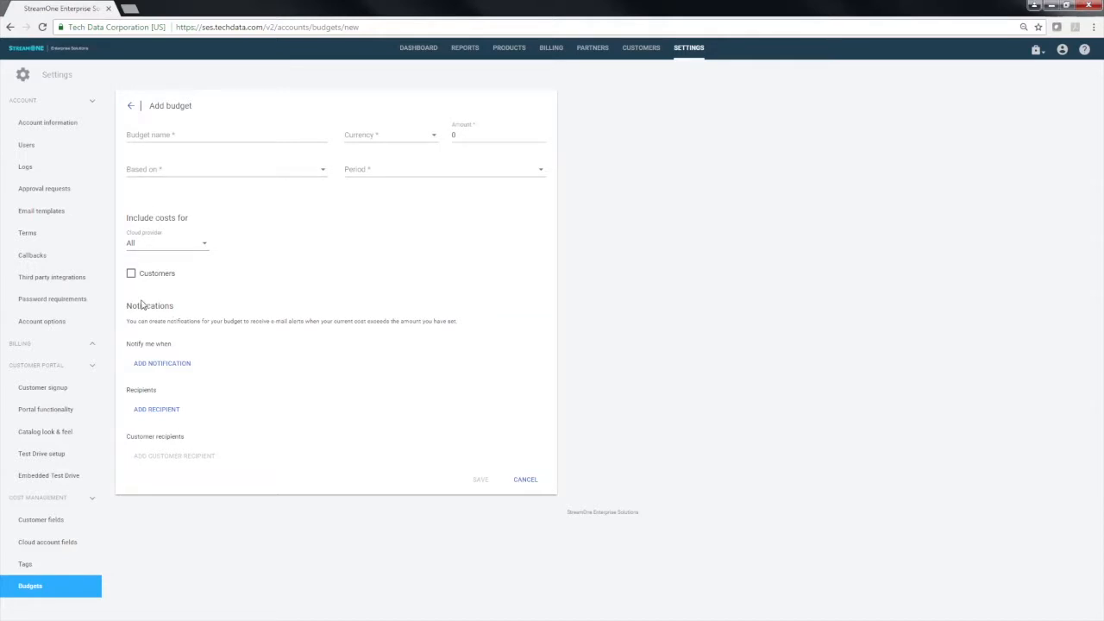
Name the budget "Budget example 1000", with currency USD - $ and an amount of 1000
{"action": "left_click", "coordinate": [197, 136]}
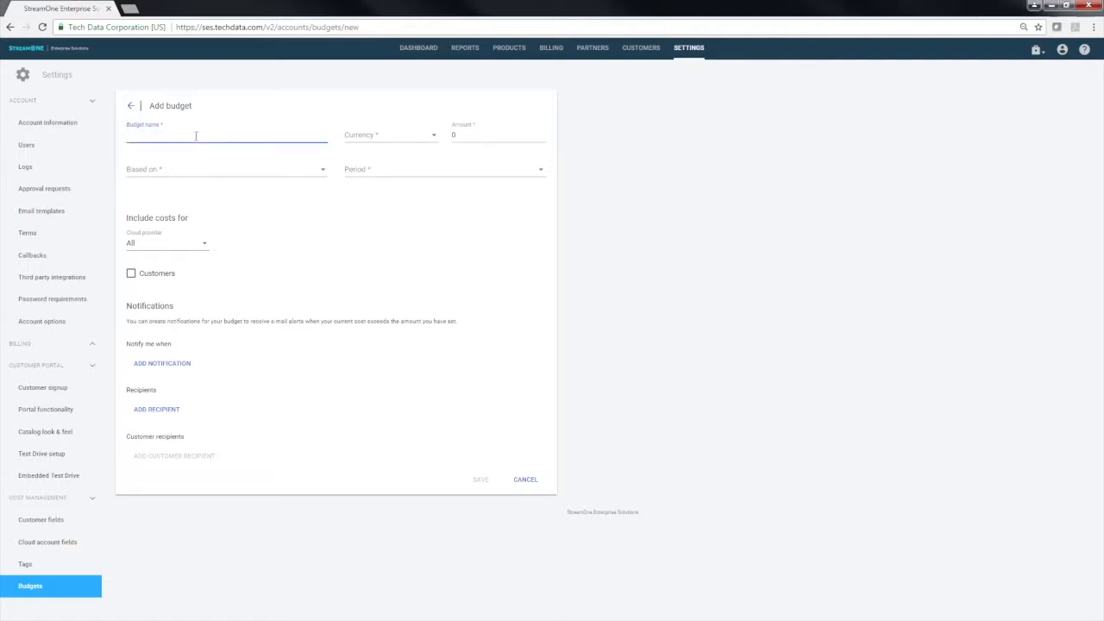
{"action": "type", "text": "Budget example"}
{"action": "key", "text": "BackSpace"}
{"action": "left_click", "coordinate": [430, 141]}
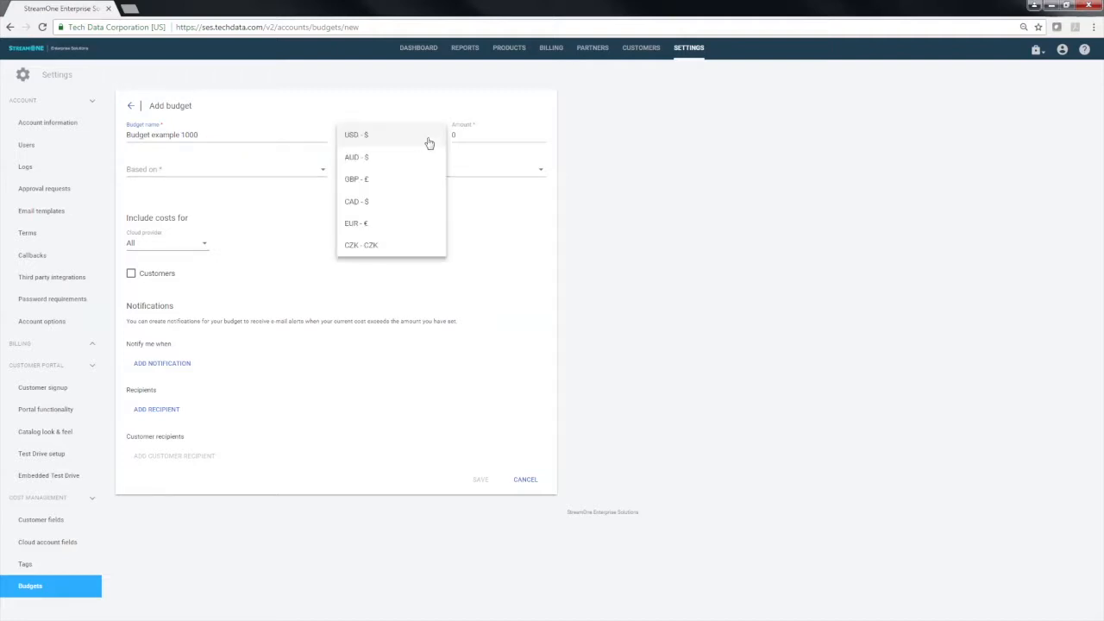
{"action": "left_click", "coordinate": [375, 137]}
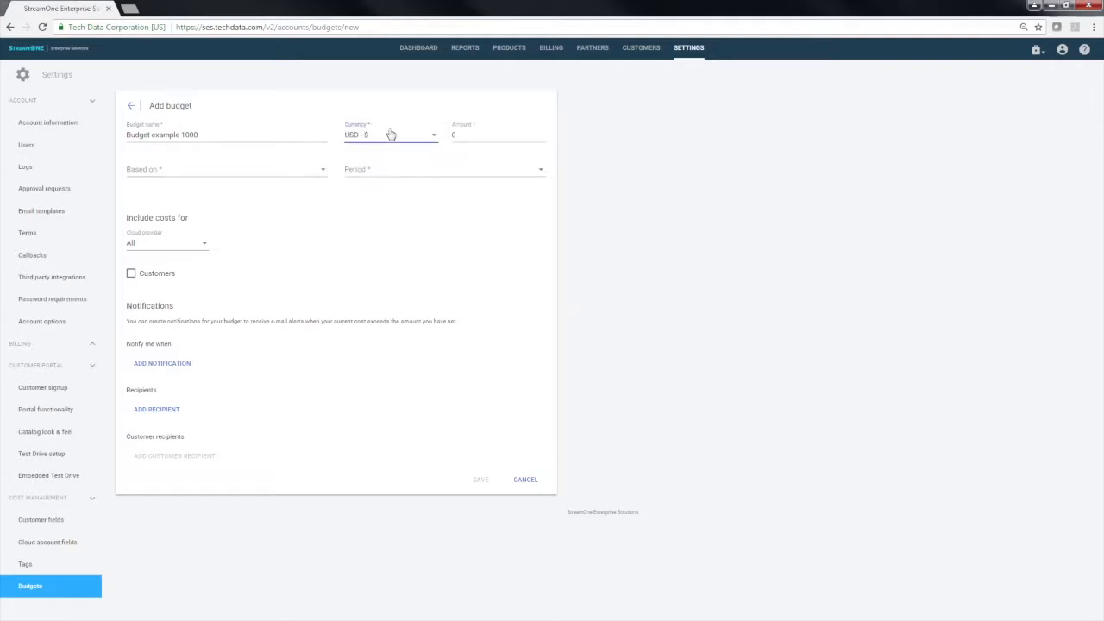
{"action": "left_click", "coordinate": [466, 133]}
{"action": "type", "text": "1000"}
Base the budget on Seller cost and set its period to Monthly
{"action": "left_click", "coordinate": [286, 176]}
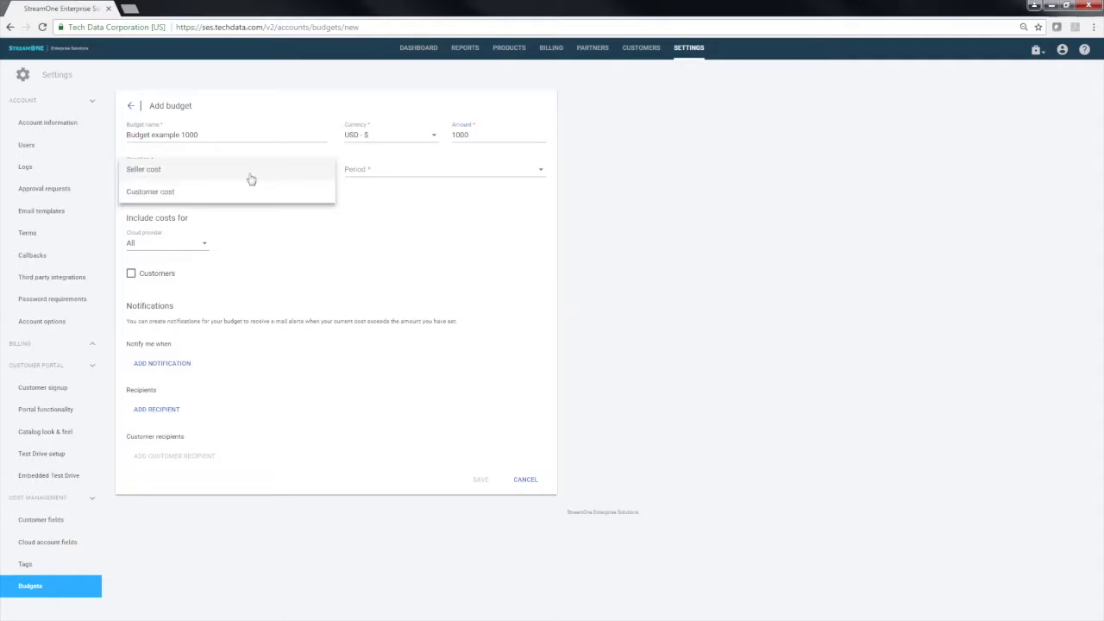
{"action": "left_click", "coordinate": [200, 177]}
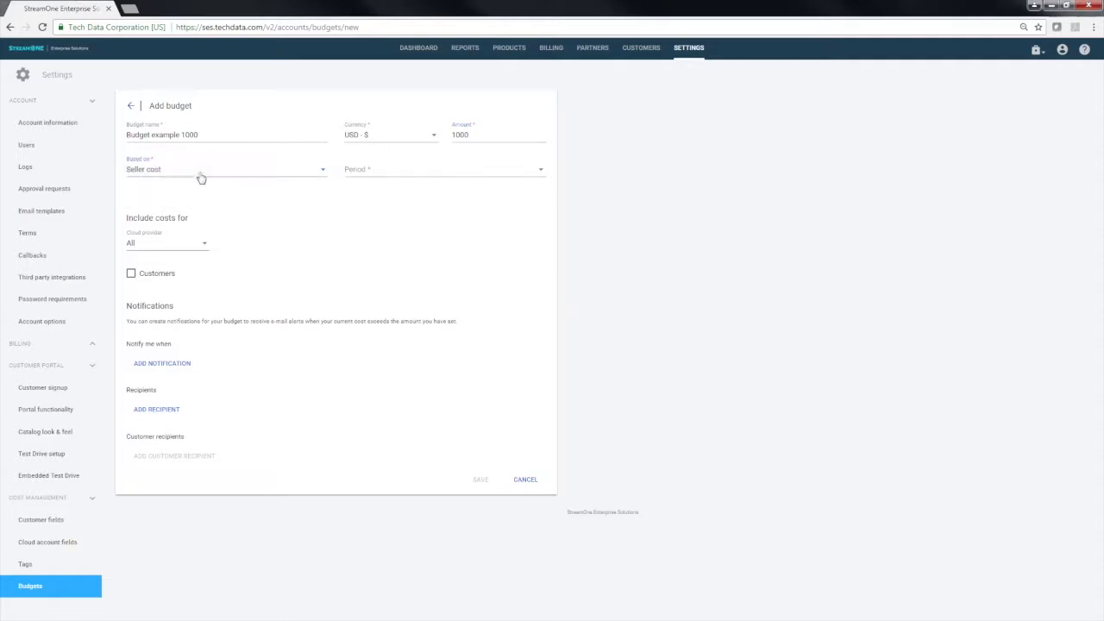
{"action": "left_click", "coordinate": [375, 176]}
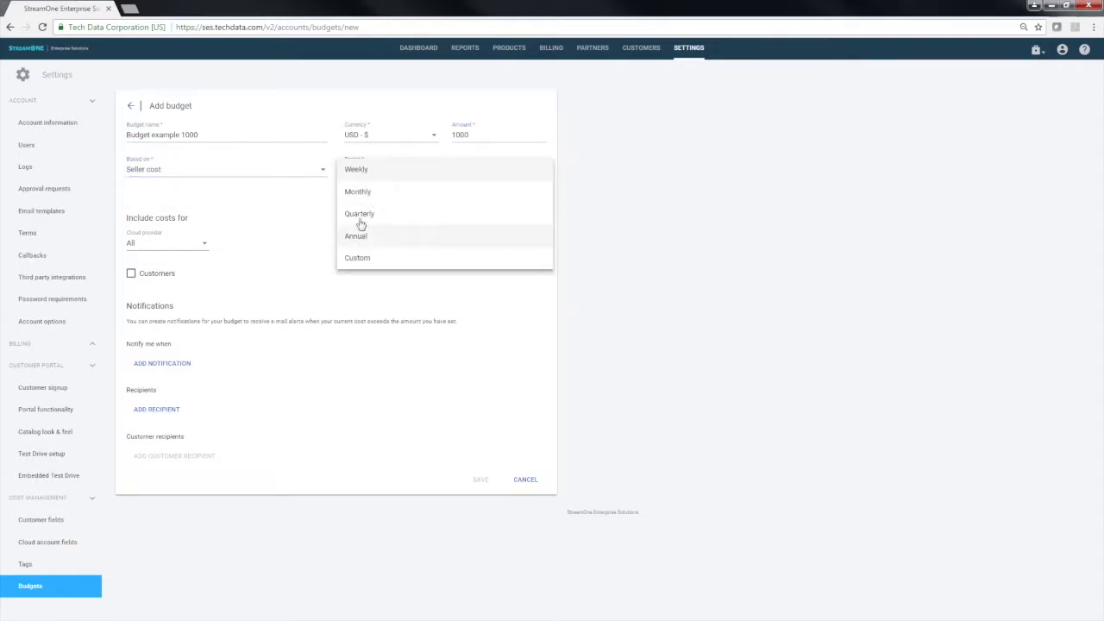
{"action": "left_click", "coordinate": [363, 193]}
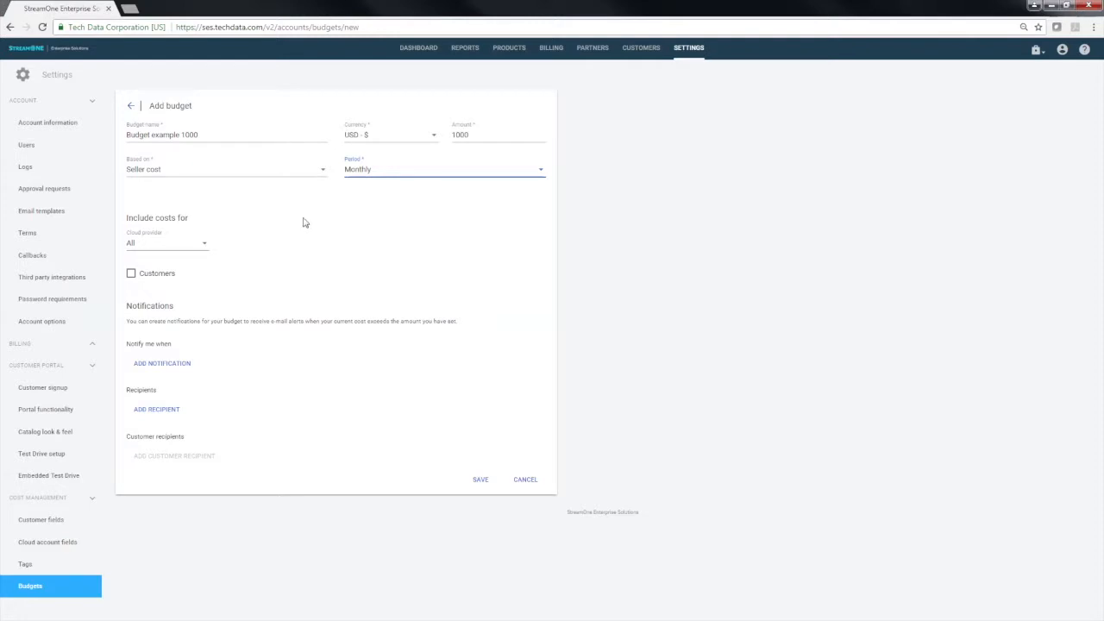
{"action": "left_click_drag", "start_coordinate": [130, 239], "coordinate": [222, 241]}
{"action": "left_click", "coordinate": [223, 241]}
{"action": "left_click", "coordinate": [202, 247]}
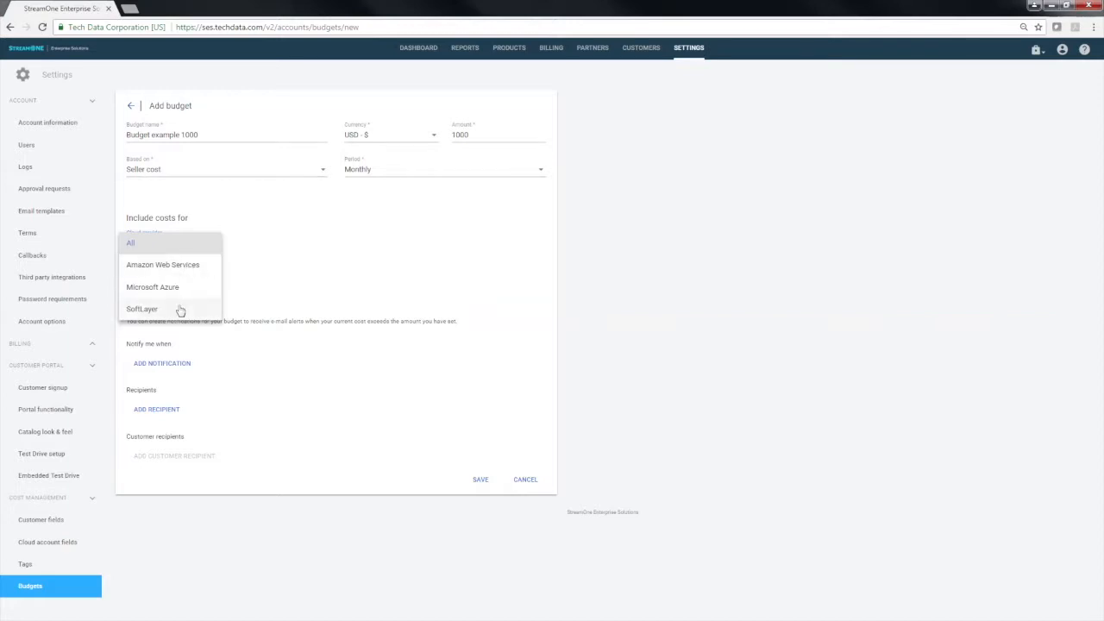
{"action": "left_click", "coordinate": [246, 245]}
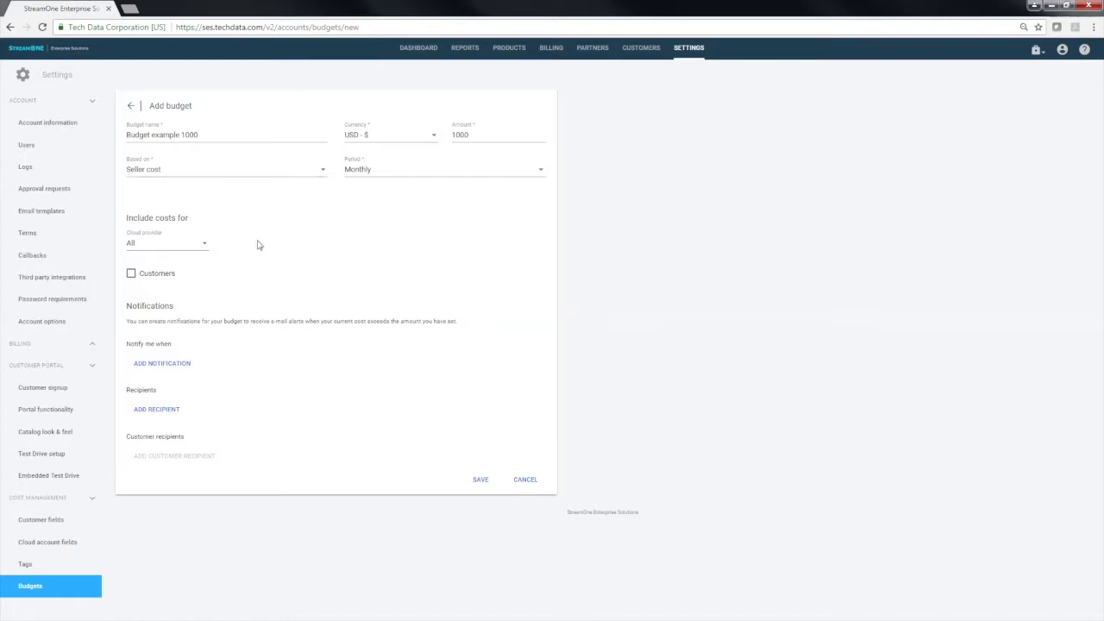
Limit the included costs to the customer Dummy Customer Corporation and the cloud provider Microsoft Azure
{"action": "left_click", "coordinate": [132, 274]}
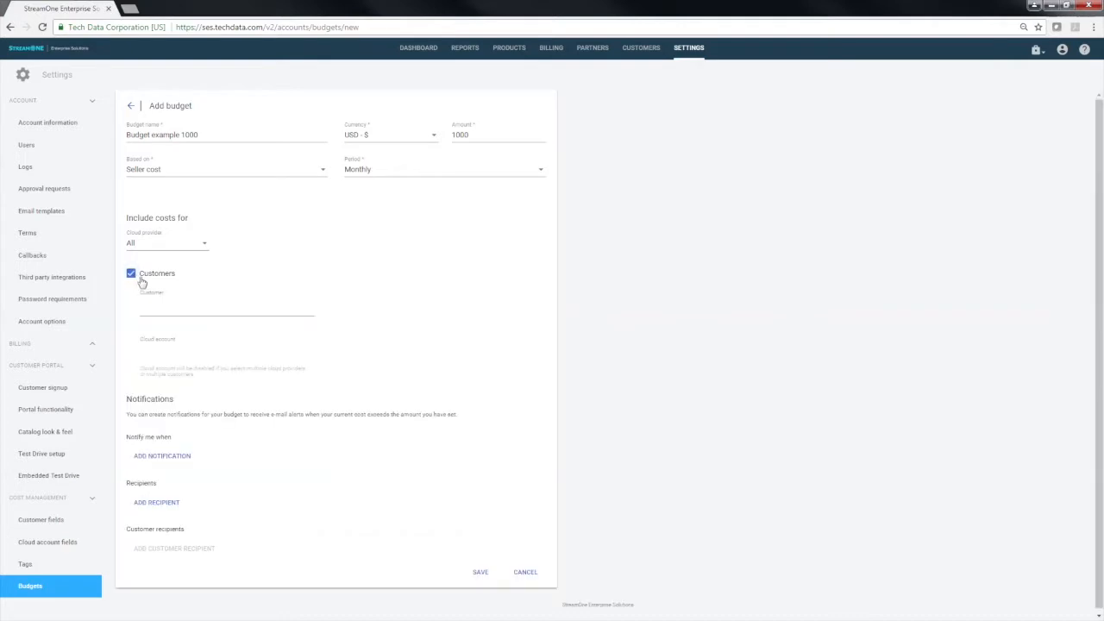
{"action": "left_click", "coordinate": [178, 311]}
{"action": "scroll", "coordinate": [199, 380], "scroll_direction": "down", "scroll_amount": 3}
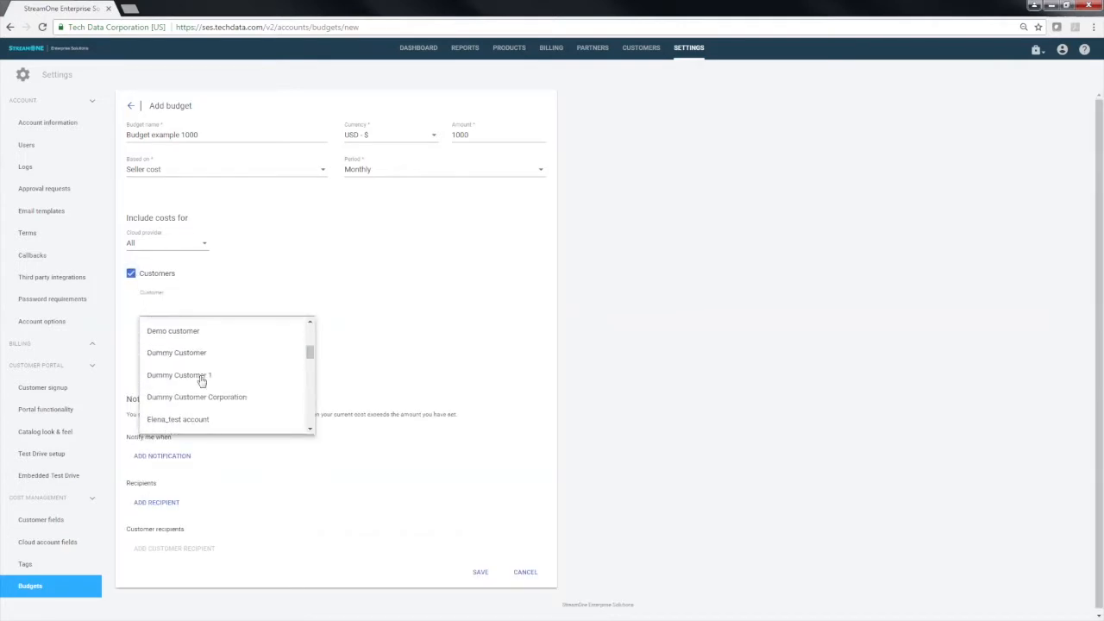
{"action": "left_click", "coordinate": [212, 399]}
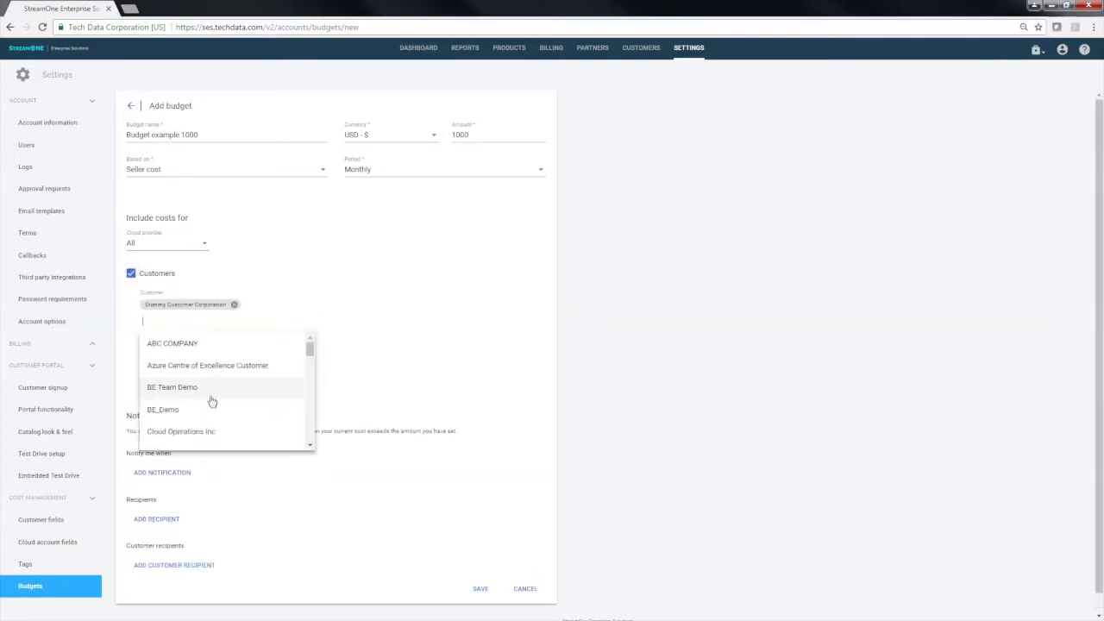
{"action": "left_click", "coordinate": [259, 275]}
{"action": "left_click", "coordinate": [183, 249]}
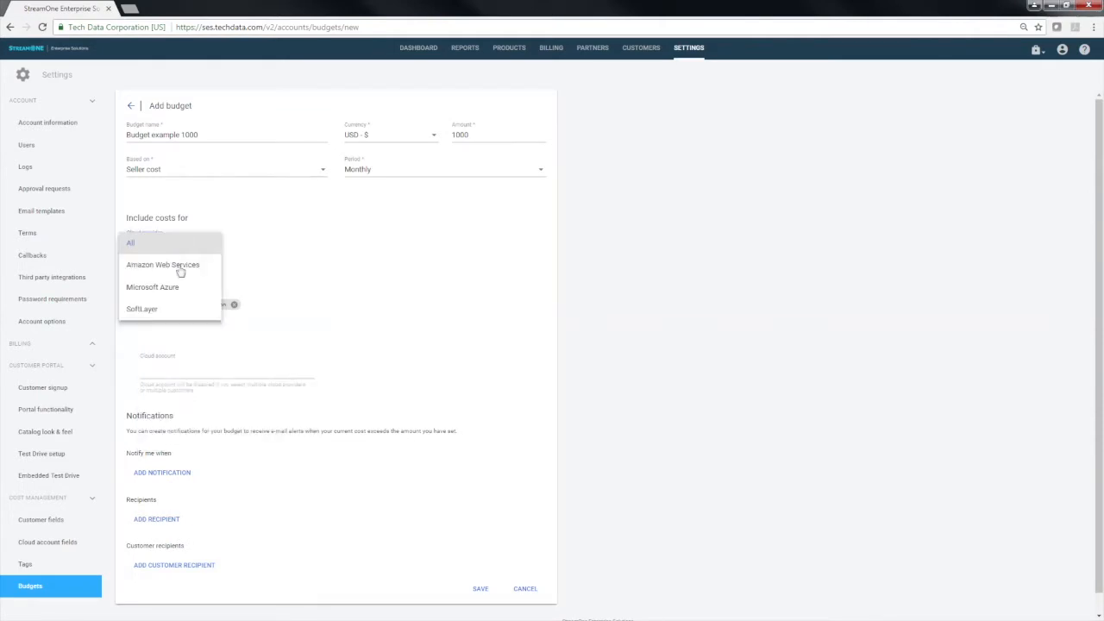
{"action": "left_click", "coordinate": [180, 287]}
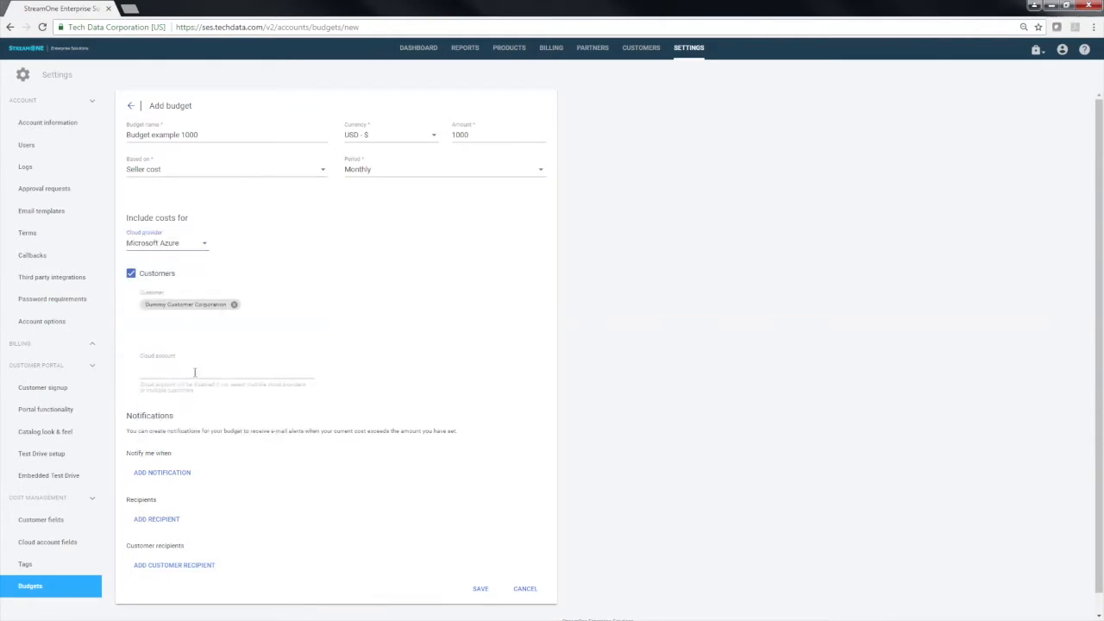
Restrict the included costs to one of the selected customer's cloud accounts
{"action": "left_click", "coordinate": [195, 371]}
{"action": "left_click", "coordinate": [198, 412]}
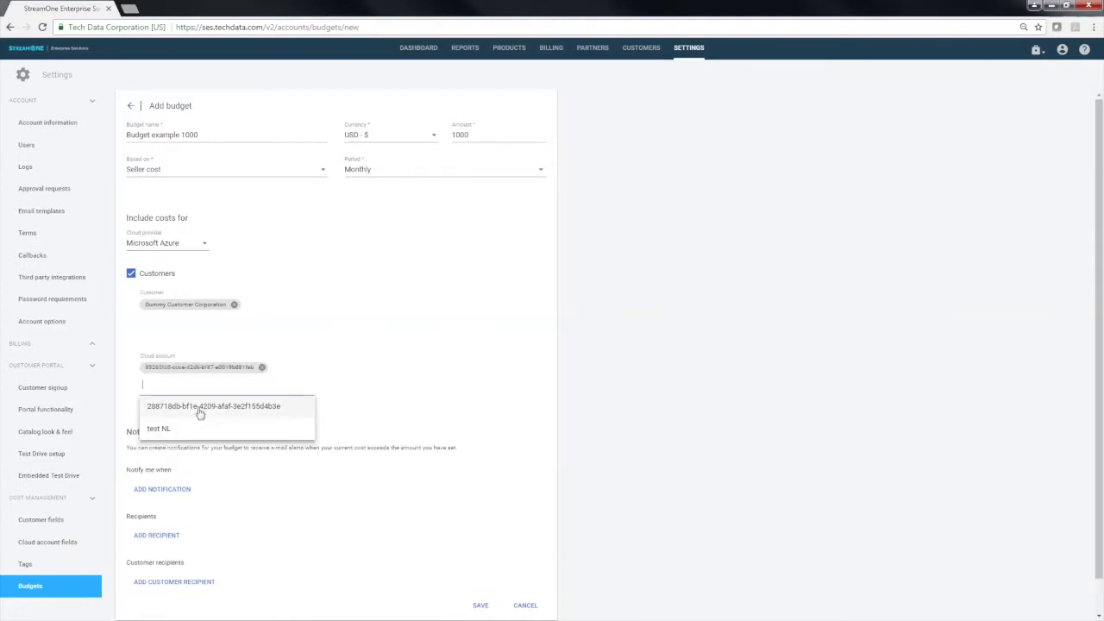
{"action": "left_click", "coordinate": [380, 351]}
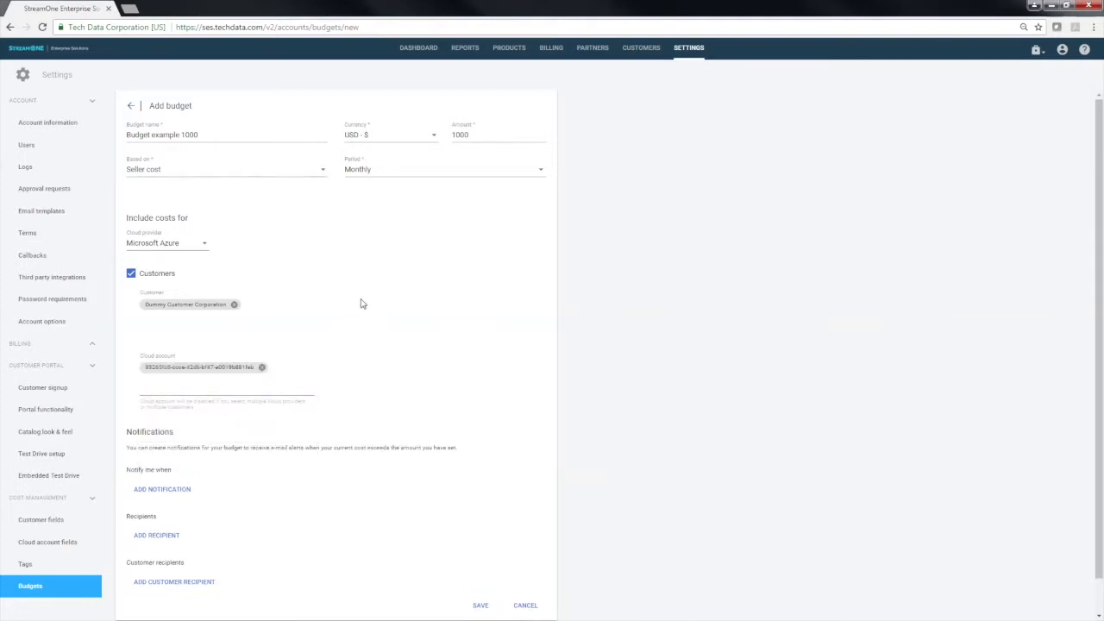
Add Cloud Operations Inc as a second customer and remove it again
{"action": "left_click", "coordinate": [176, 320]}
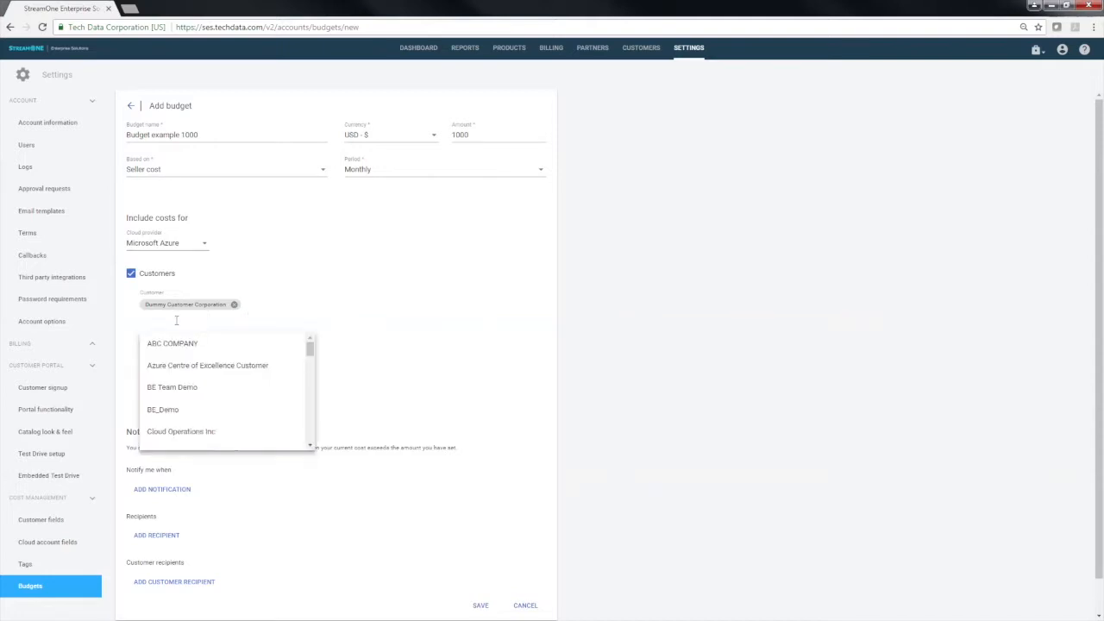
{"action": "left_click", "coordinate": [188, 431]}
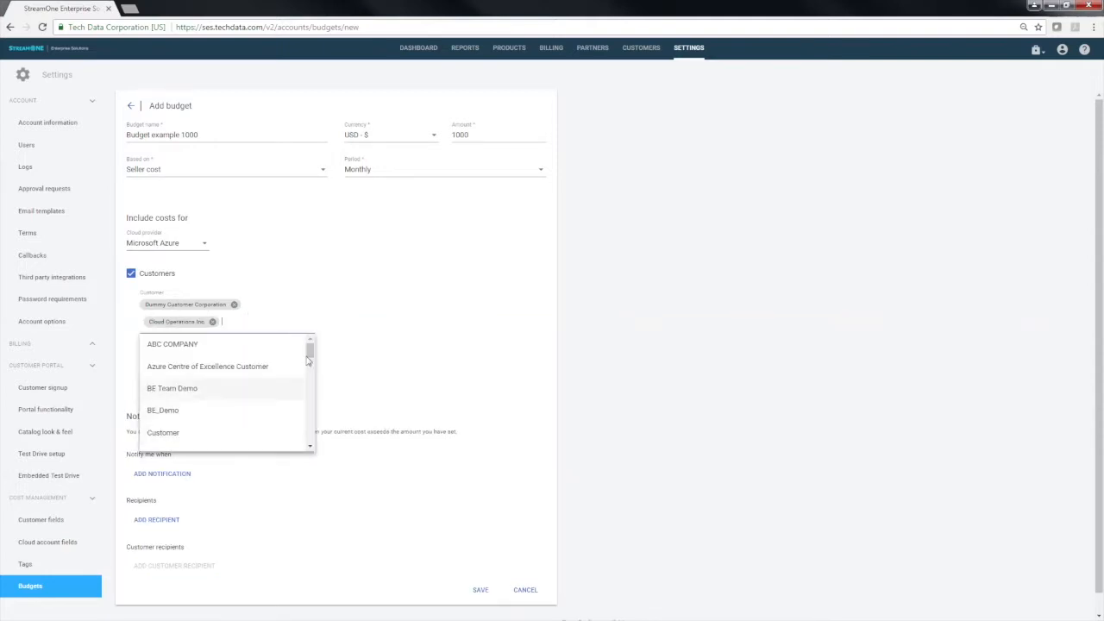
{"action": "left_click", "coordinate": [436, 308]}
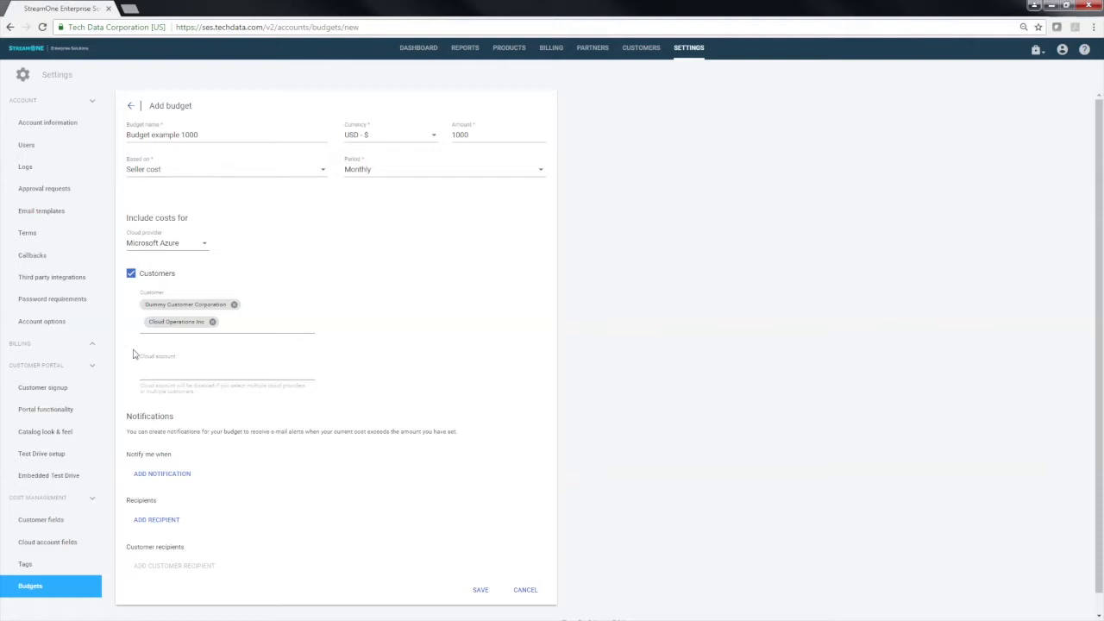
{"action": "left_click", "coordinate": [212, 323]}
Add two budget notifications, for costs exceeding 80% and 95% of the budget
{"action": "scroll", "coordinate": [210, 412], "scroll_direction": "down", "scroll_amount": 1}
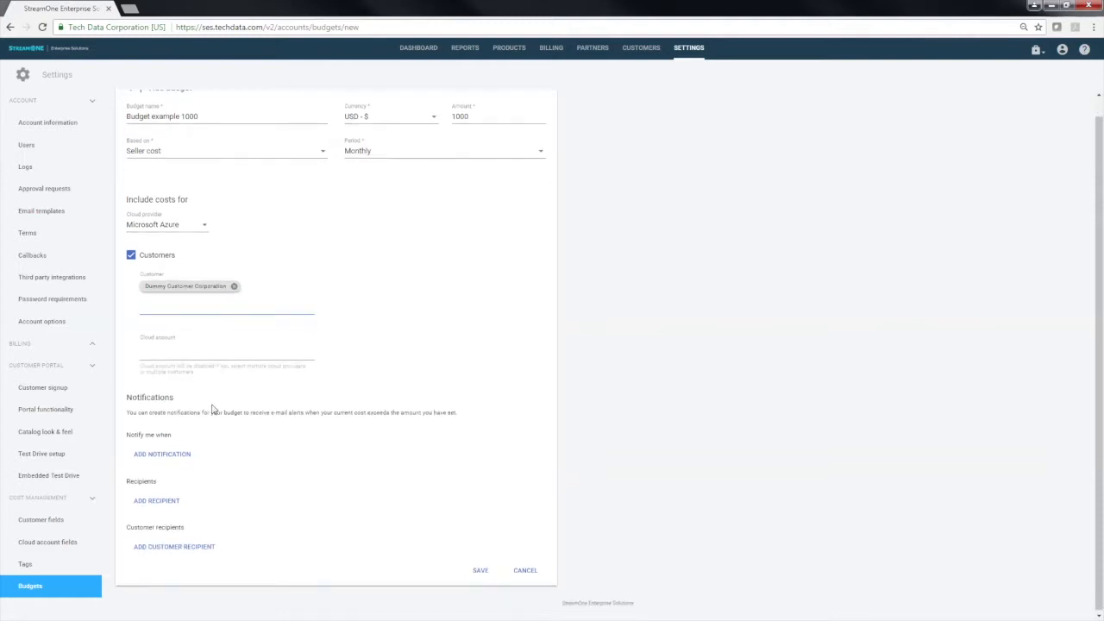
{"action": "left_click", "coordinate": [184, 457]}
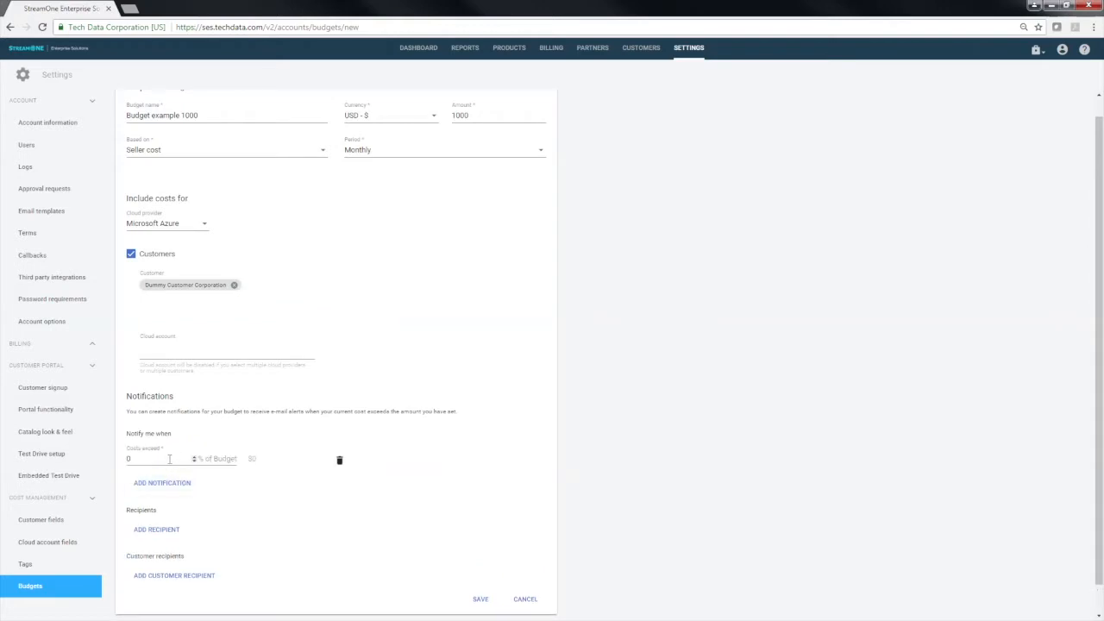
{"action": "left_click", "coordinate": [128, 459]}
{"action": "left_click", "coordinate": [179, 484]}
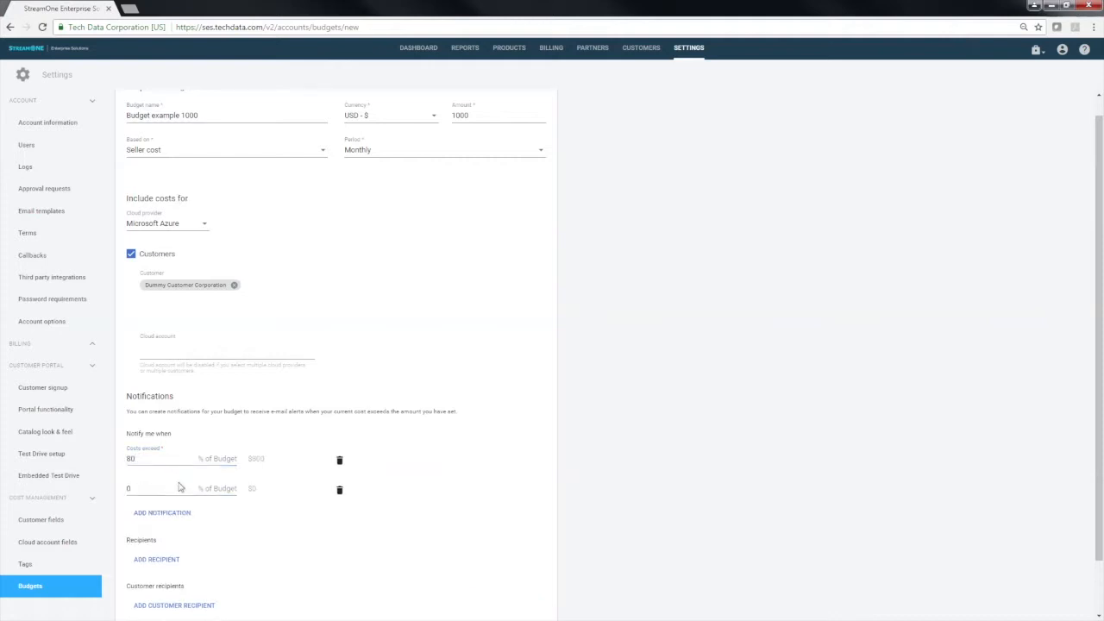
{"action": "left_click_drag", "start_coordinate": [153, 491], "coordinate": [103, 494]}
{"action": "type", "text": "95"}
{"action": "left_click", "coordinate": [297, 518]}
Add UK Team as a recipient of the budget notifications
{"action": "scroll", "coordinate": [280, 533], "scroll_direction": "down", "scroll_amount": 2}
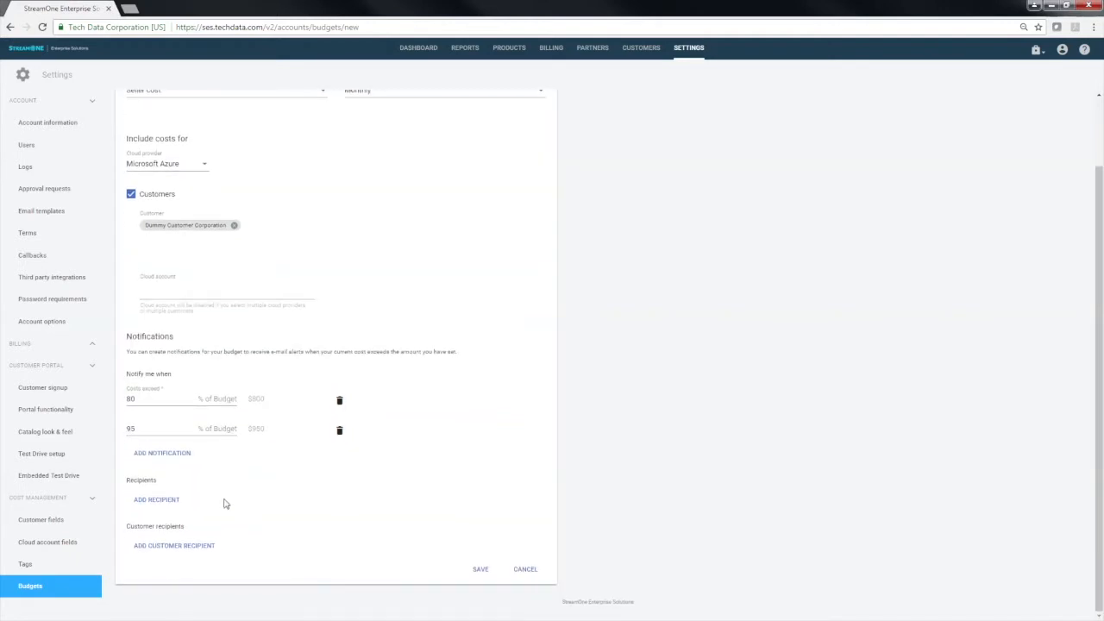
{"action": "left_click", "coordinate": [163, 503]}
{"action": "left_click", "coordinate": [173, 506]}
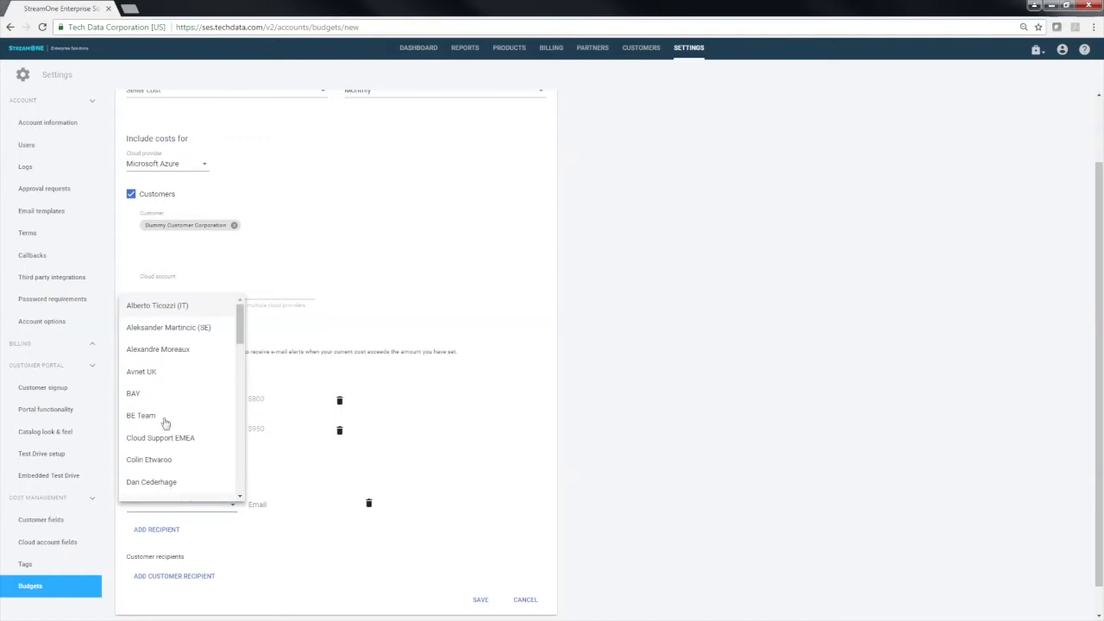
{"action": "scroll", "coordinate": [165, 422], "scroll_direction": "down", "scroll_amount": 10}
{"action": "scroll", "coordinate": [166, 419], "scroll_direction": "down", "scroll_amount": 3}
{"action": "left_click", "coordinate": [160, 443]}
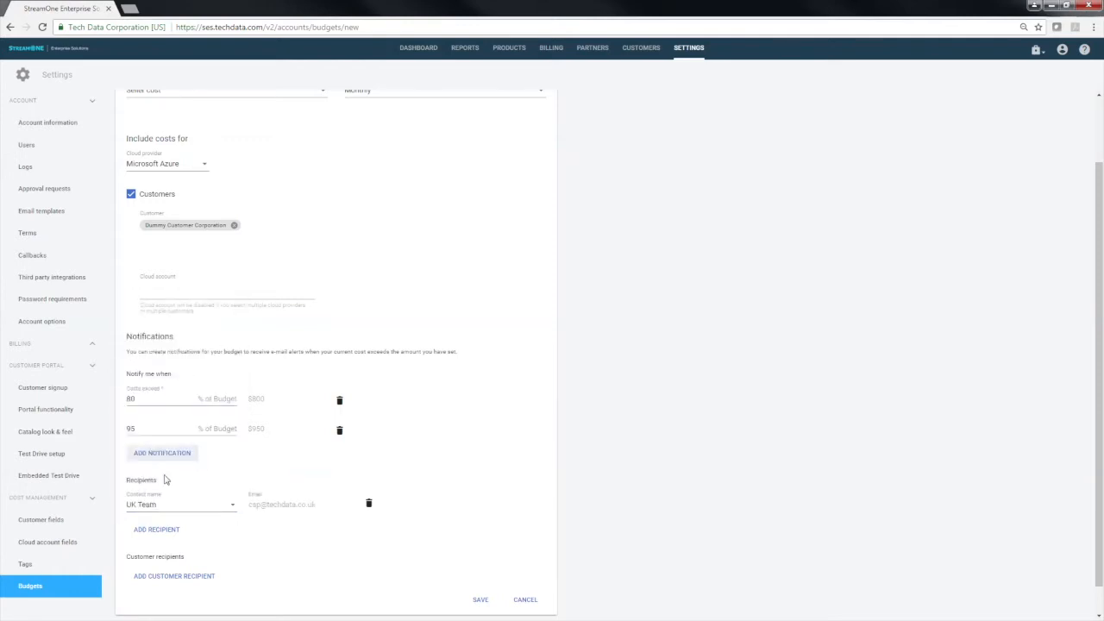
Add TD NL Team as a second recipient of the budget notifications
{"action": "left_click", "coordinate": [168, 528]}
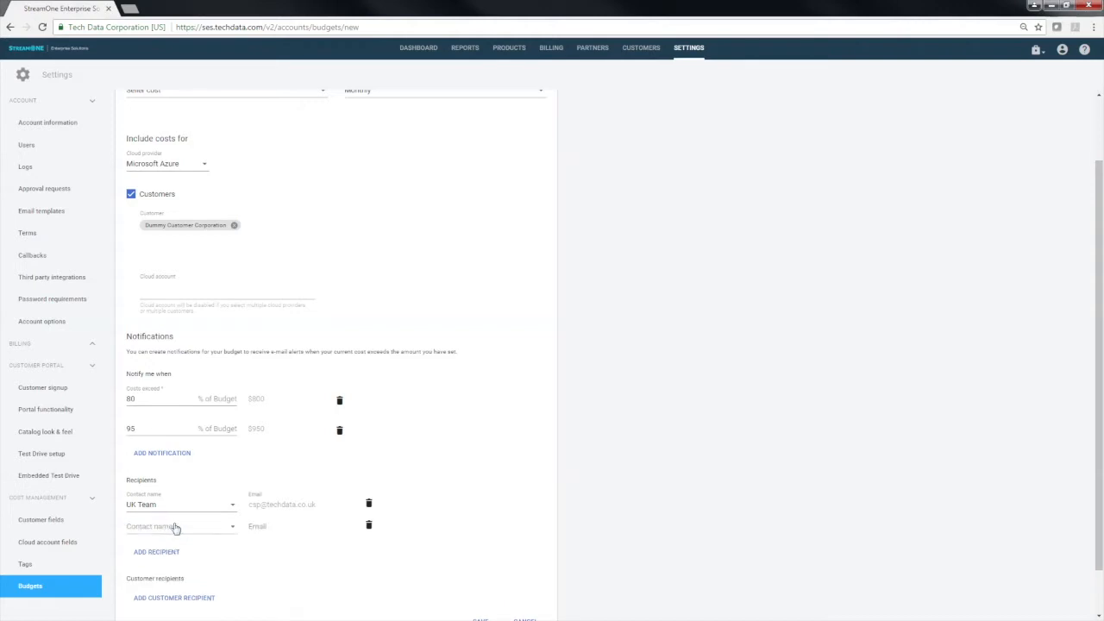
{"action": "left_click", "coordinate": [175, 528]}
{"action": "scroll", "coordinate": [178, 493], "scroll_direction": "down", "scroll_amount": 10}
{"action": "scroll", "coordinate": [183, 492], "scroll_direction": "down", "scroll_amount": 5}
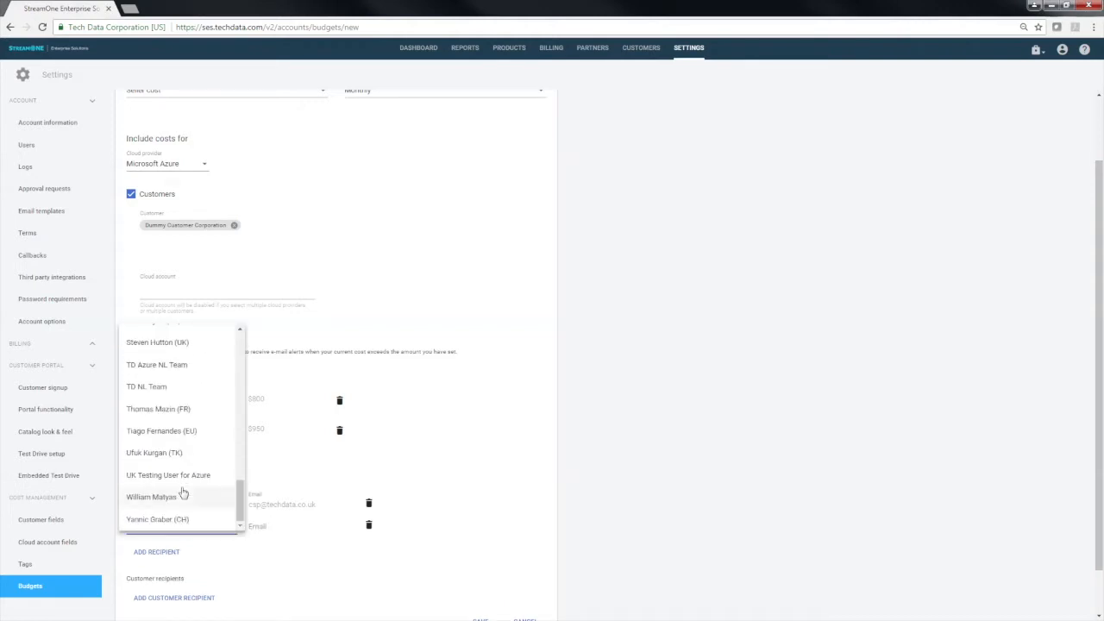
{"action": "left_click", "coordinate": [160, 386]}
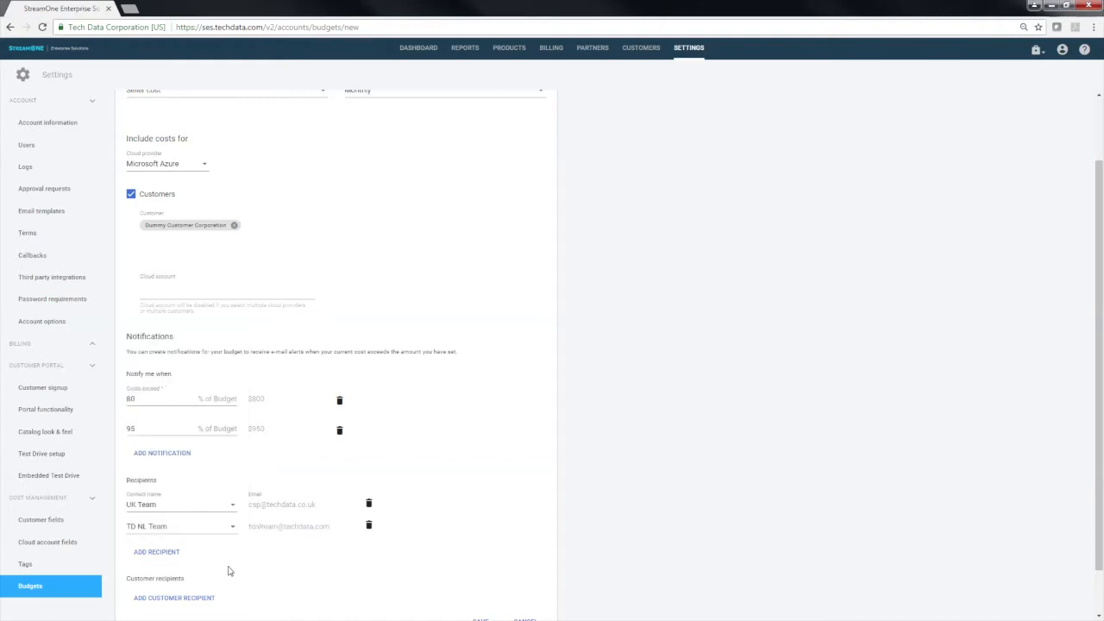
Add End user test as a customer recipient of the budget notifications
{"action": "scroll", "coordinate": [239, 569], "scroll_direction": "down", "scroll_amount": 1}
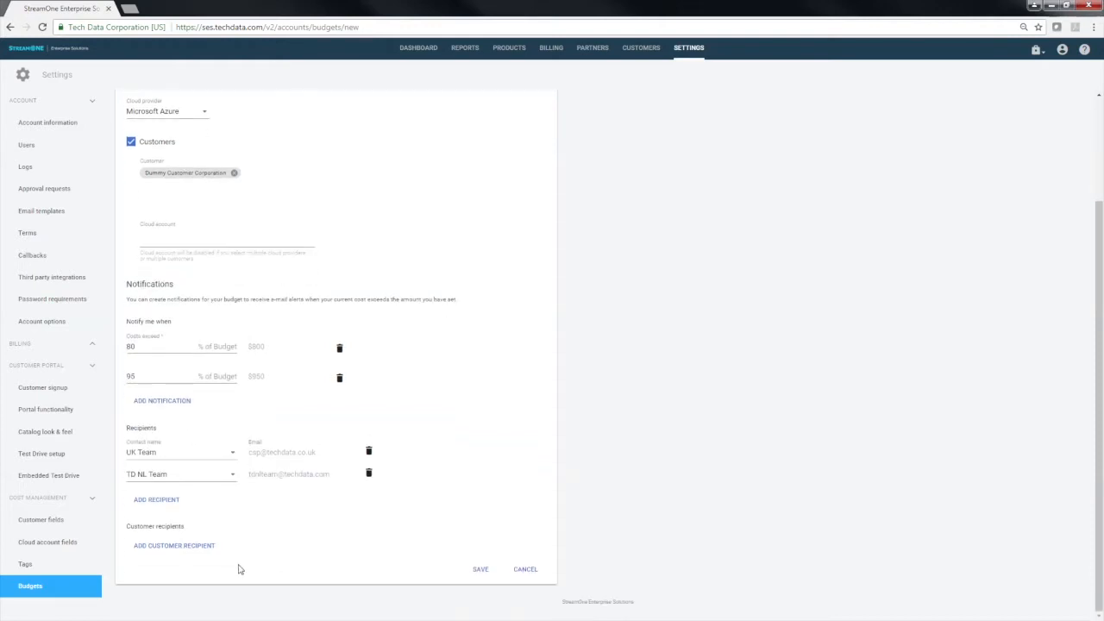
{"action": "left_click", "coordinate": [207, 549]}
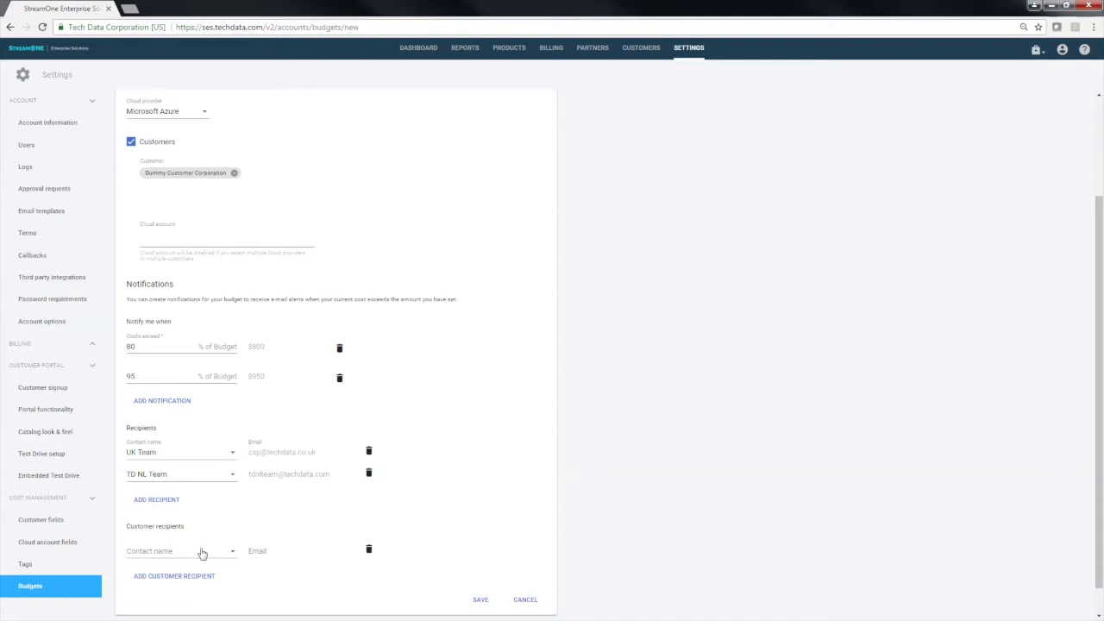
{"action": "left_click", "coordinate": [202, 552]}
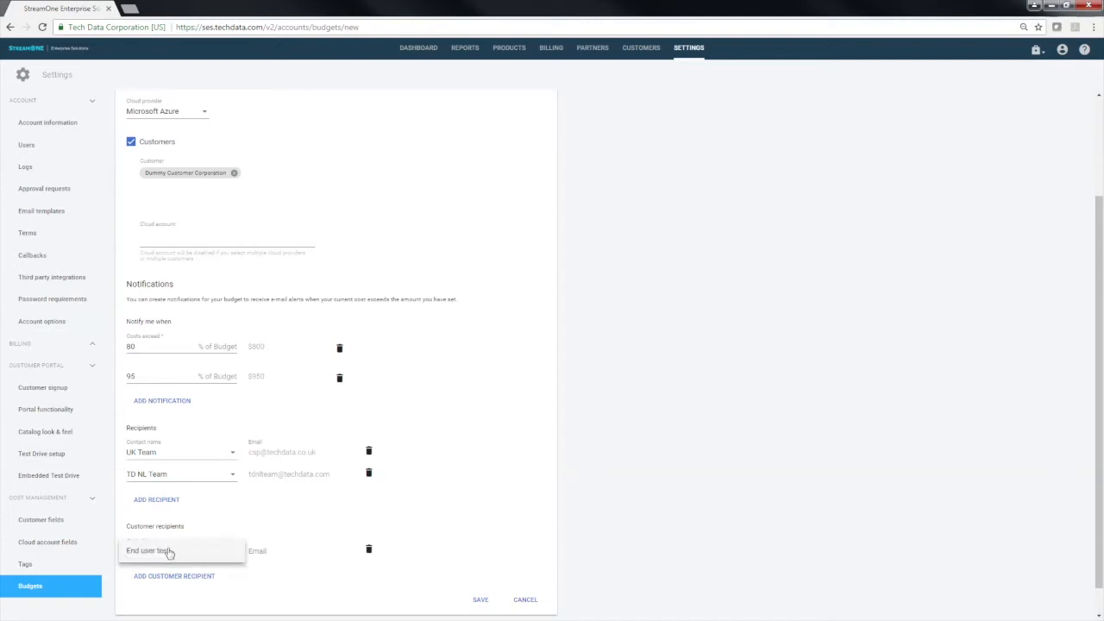
{"action": "left_click", "coordinate": [171, 552]}
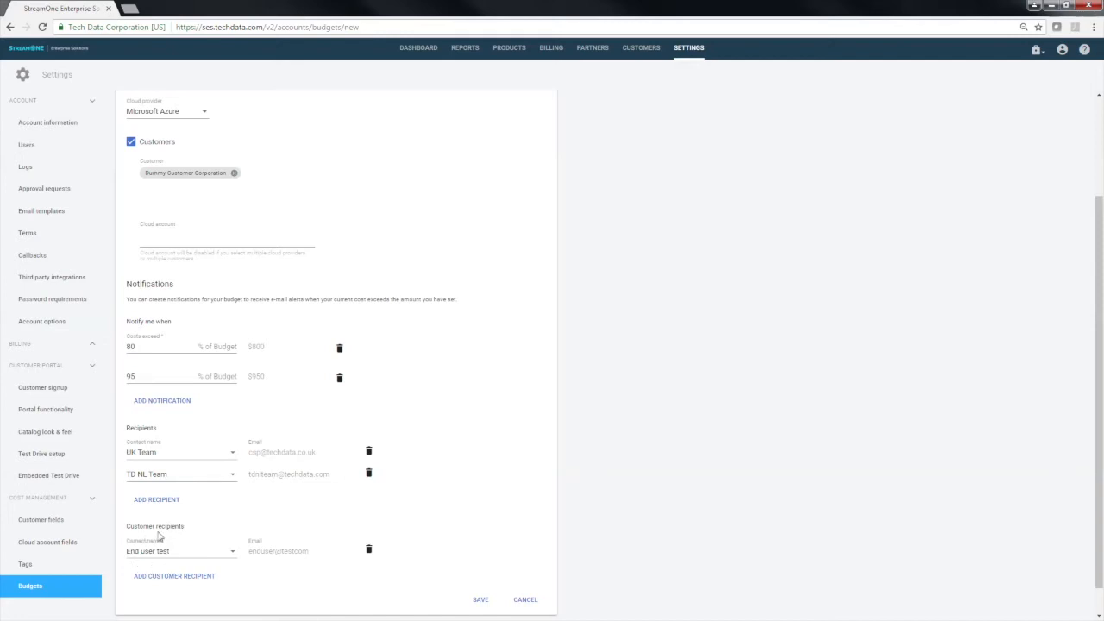
Add Cloud Operations Inc as a second customer whose costs the budget includes
{"action": "left_click", "coordinate": [202, 185]}
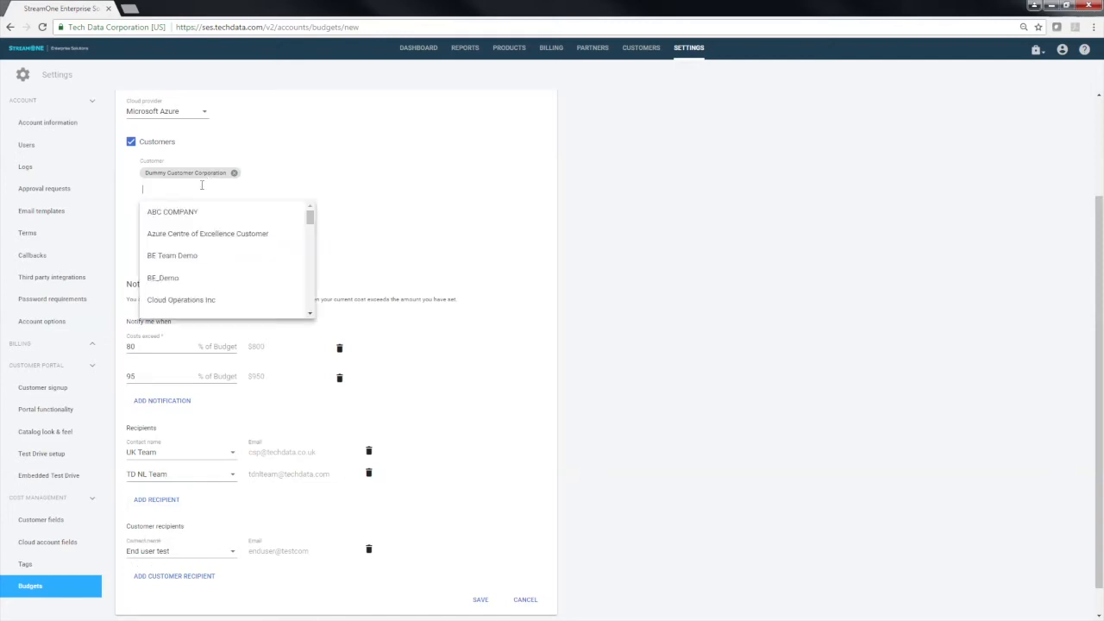
{"action": "left_click", "coordinate": [182, 300]}
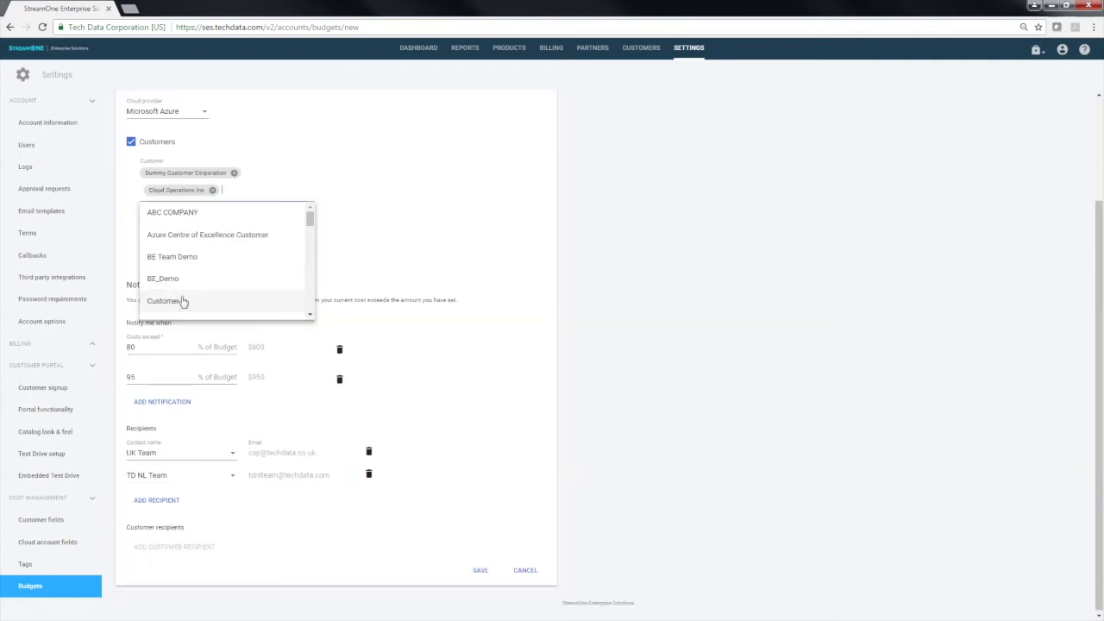
{"action": "left_click", "coordinate": [484, 253]}
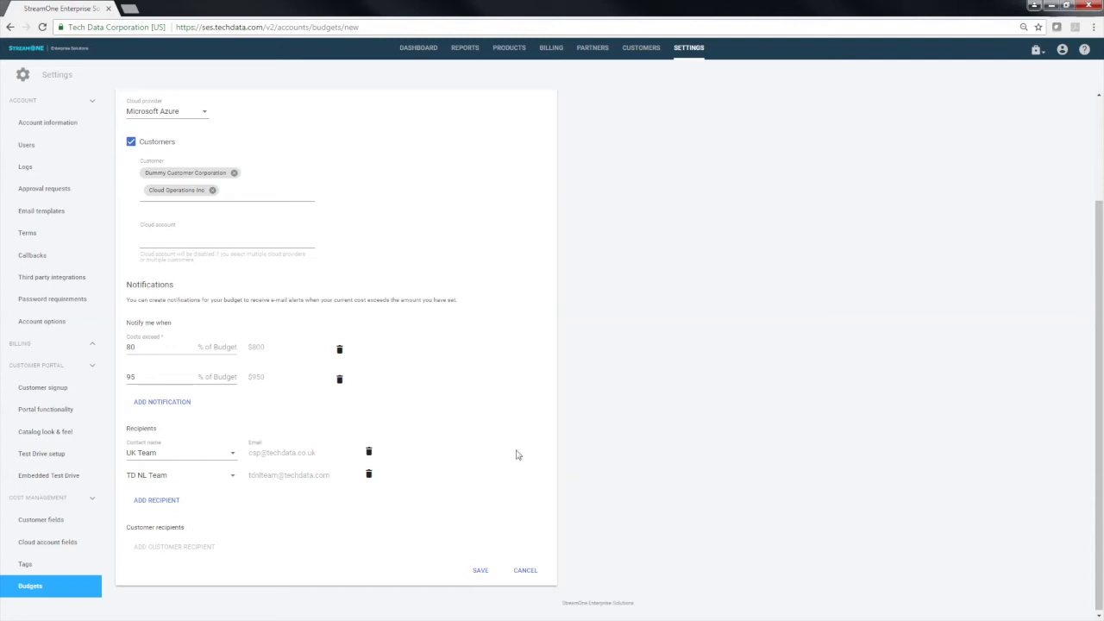
Save the new budget and return to the StreamOne home page
{"action": "left_click", "coordinate": [480, 571]}
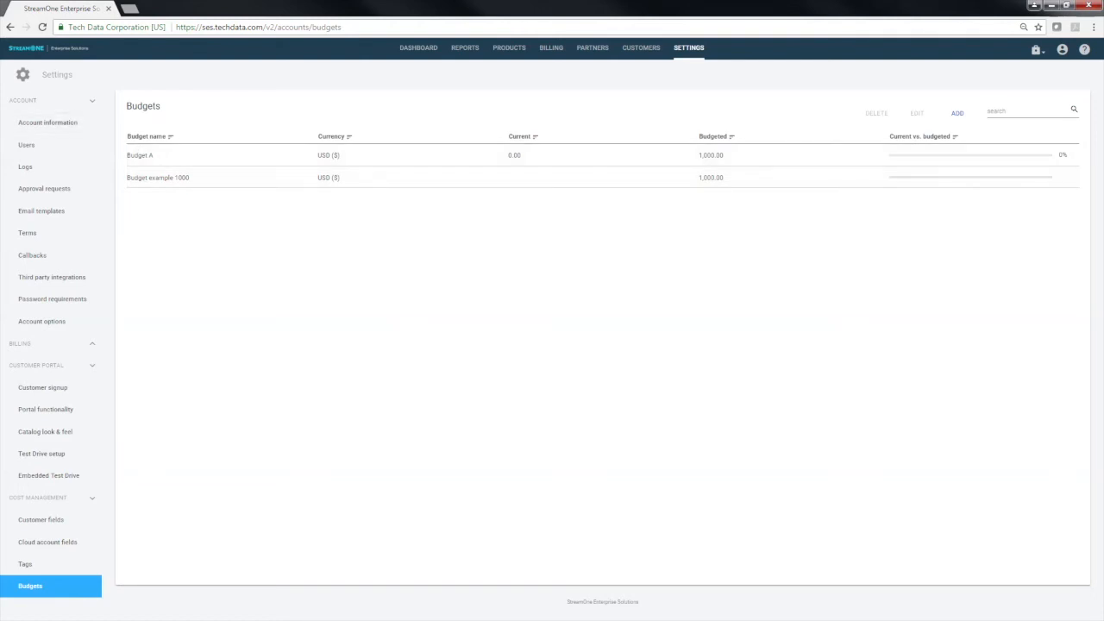
{"action": "left_click", "coordinate": [33, 53]}
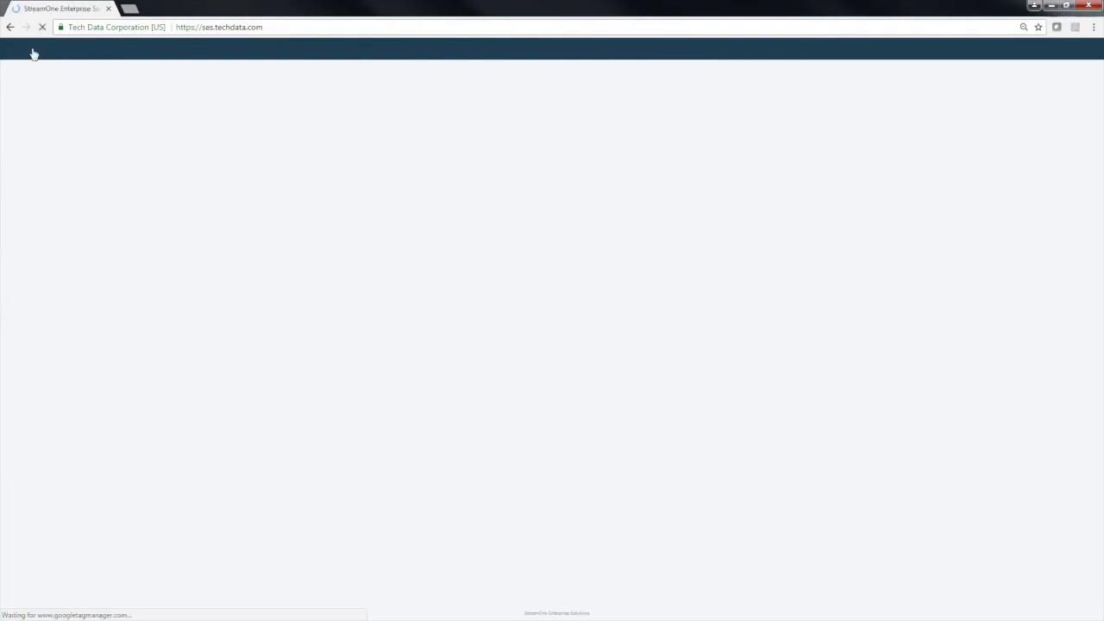